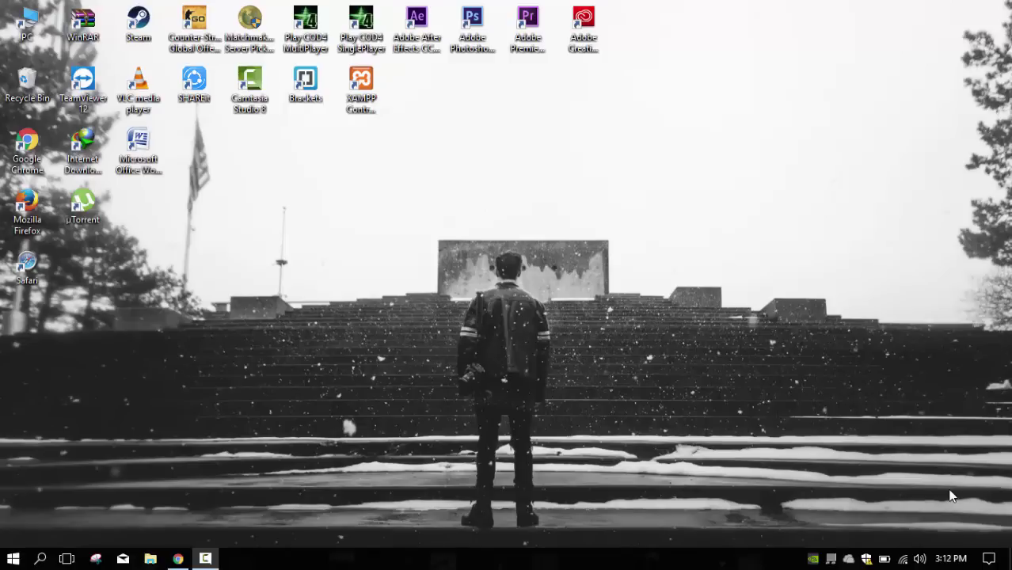
Switch to Chrome, open a new incognito window and close it again.
{"action": "left_click", "coordinate": [179, 558]}
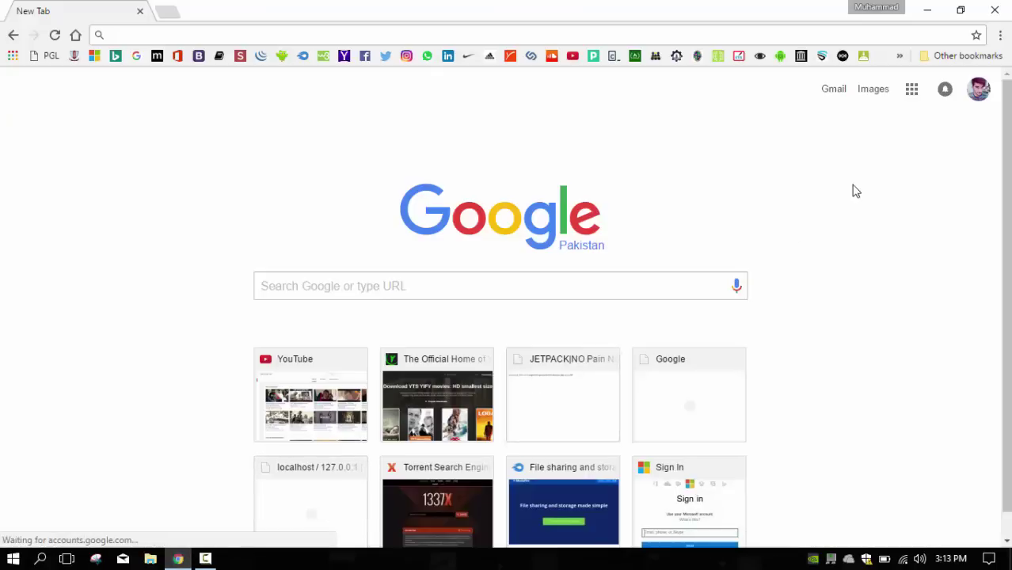
{"action": "left_click", "coordinate": [1001, 38]}
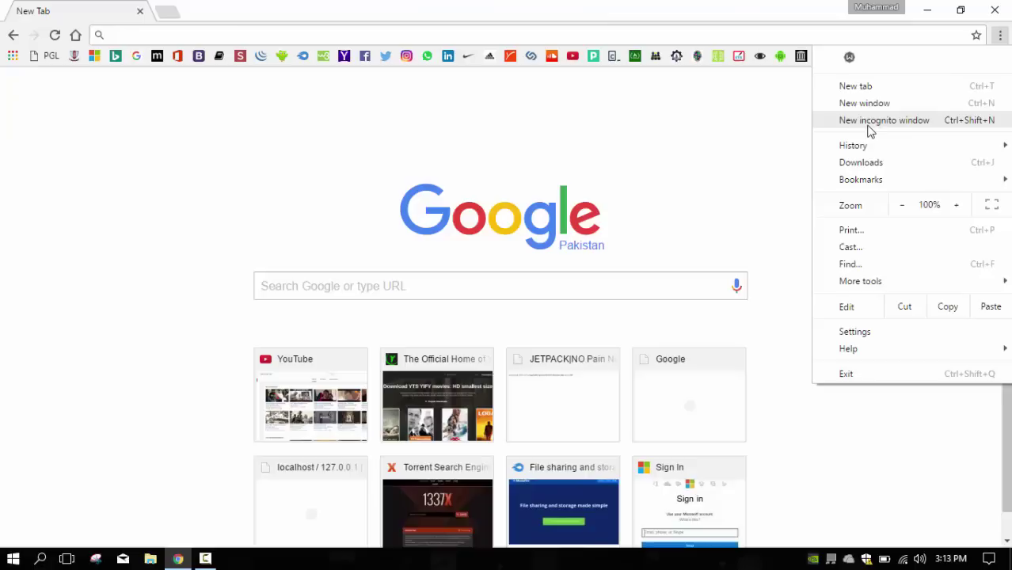
{"action": "left_click", "coordinate": [912, 125]}
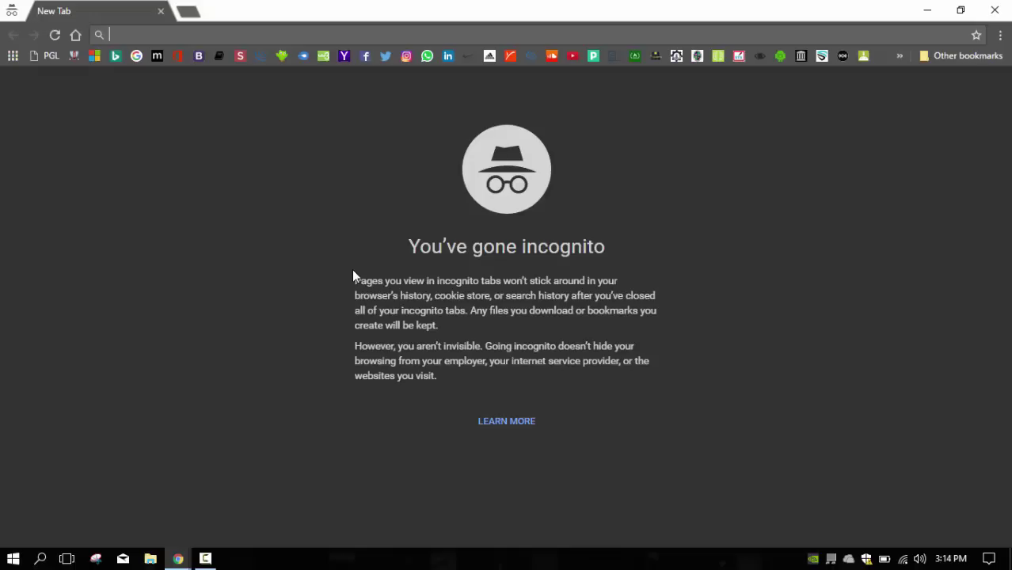
{"action": "left_click", "coordinate": [994, 9]}
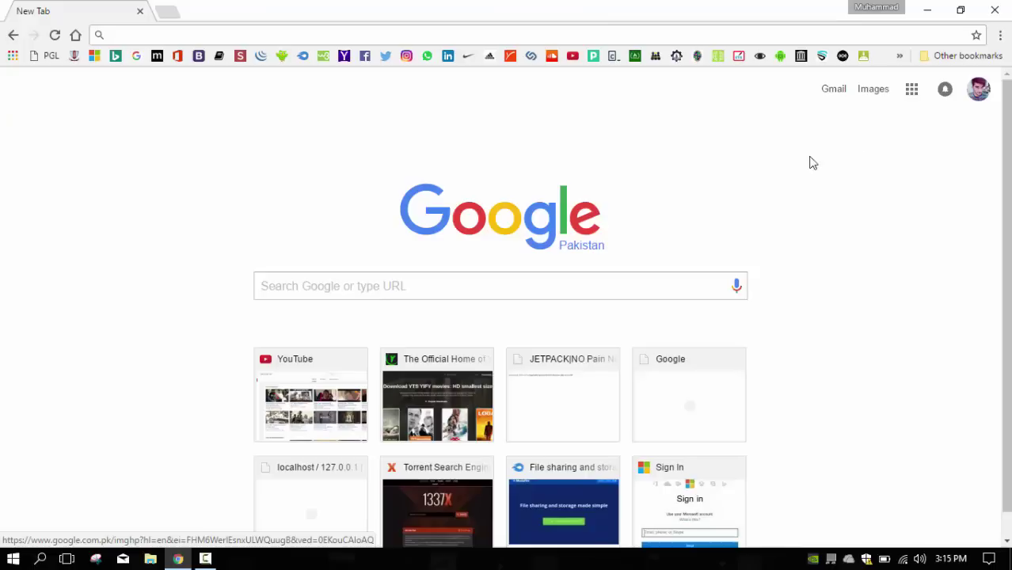
Open the search engine management list in Chrome's settings and look through the default and other search engines.
{"action": "left_click", "coordinate": [1000, 35]}
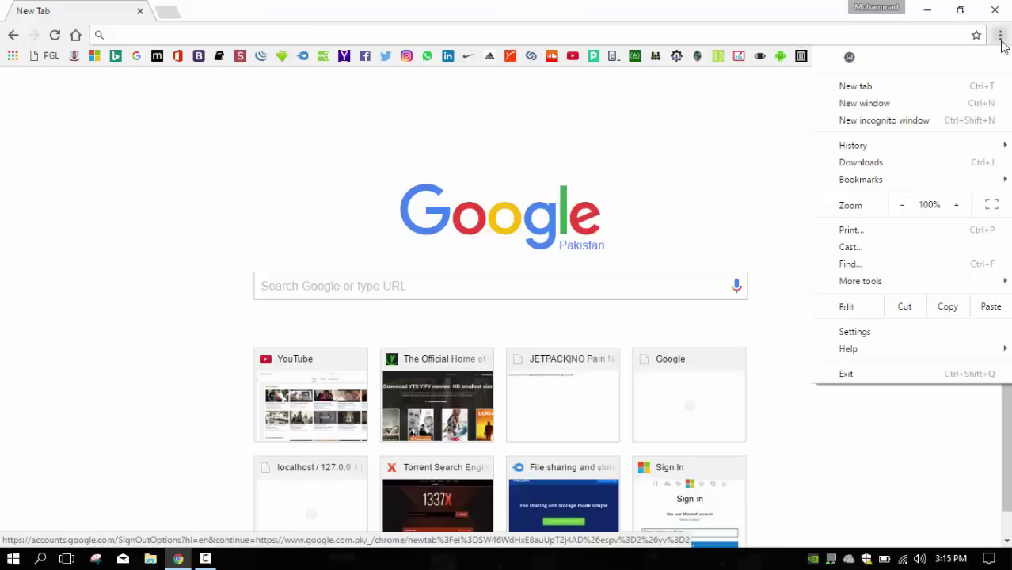
{"action": "left_click", "coordinate": [846, 332]}
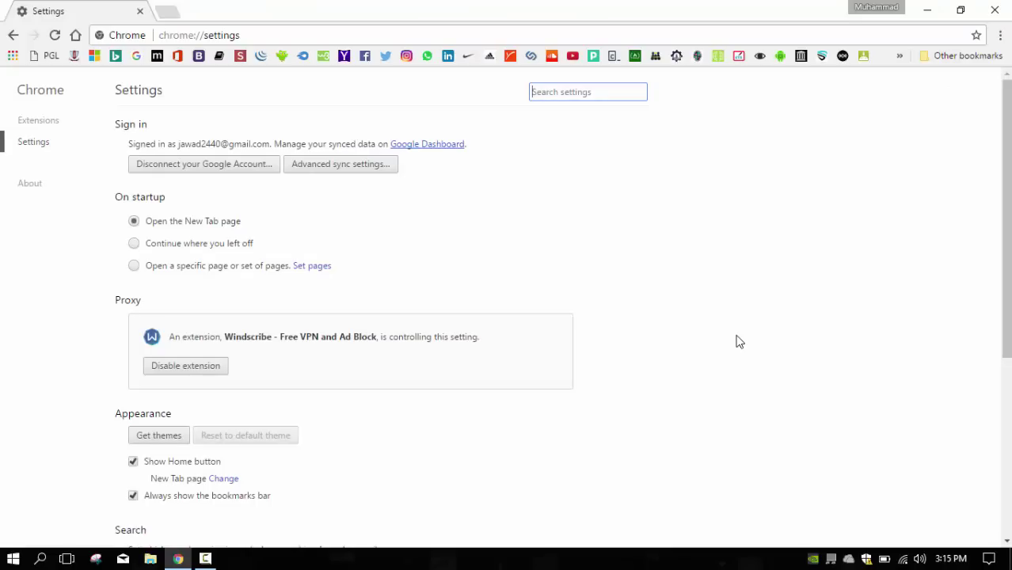
{"action": "scroll", "coordinate": [1000, 193], "scroll_direction": "down", "scroll_amount": 1}
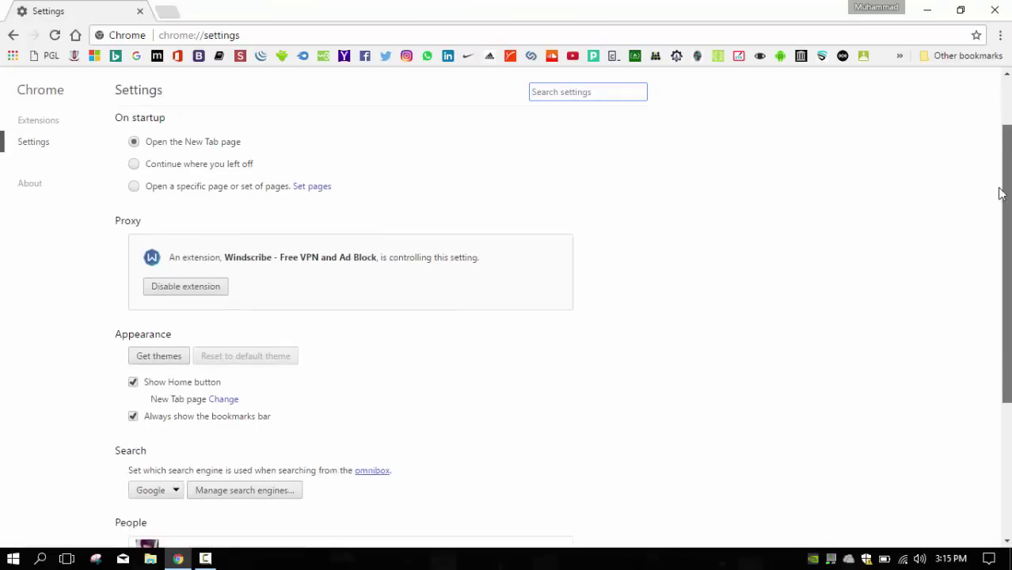
{"action": "scroll", "coordinate": [1000, 193], "scroll_direction": "down", "scroll_amount": 1}
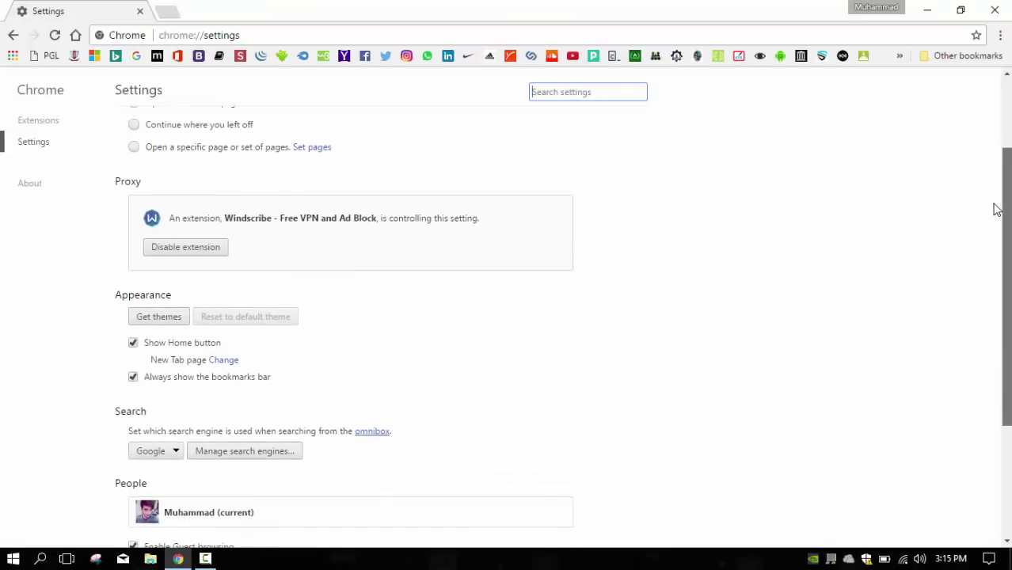
{"action": "left_click", "coordinate": [264, 452]}
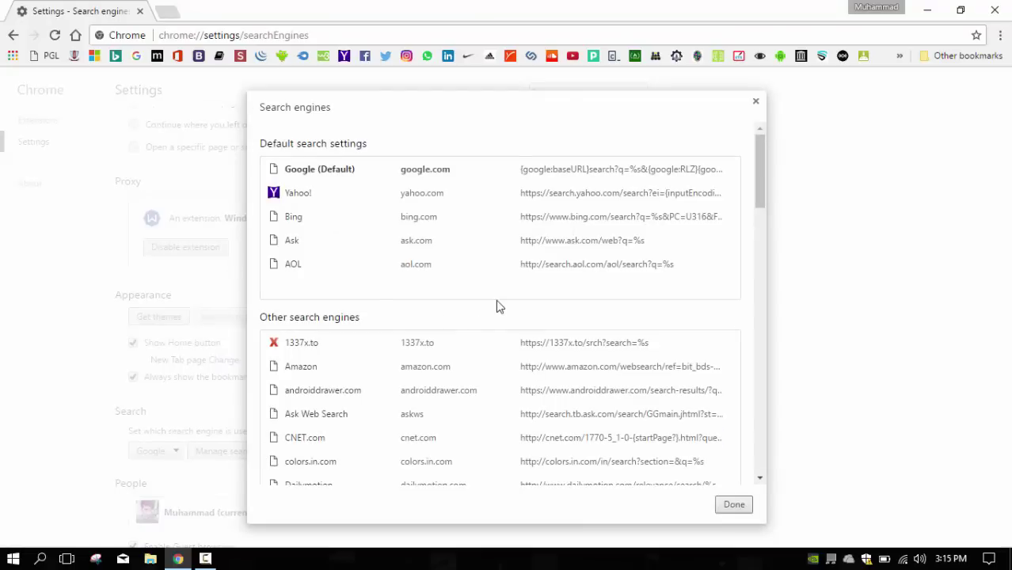
{"action": "left_click_drag", "start_coordinate": [756, 216], "coordinate": [754, 326]}
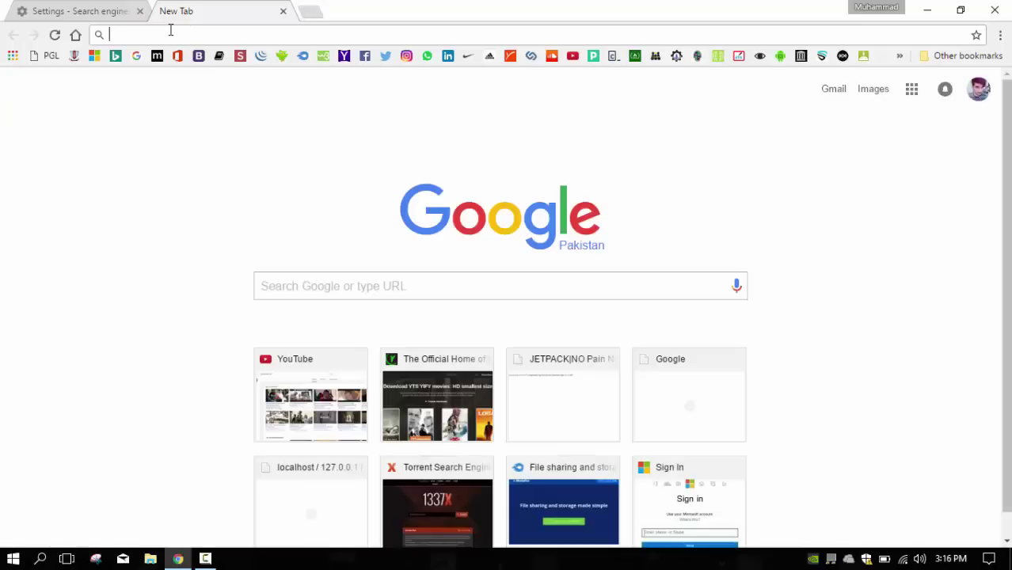
Run a Bing search for "iphone" directly from the address bar of a new tab.
{"action": "type", "text": "bin"}
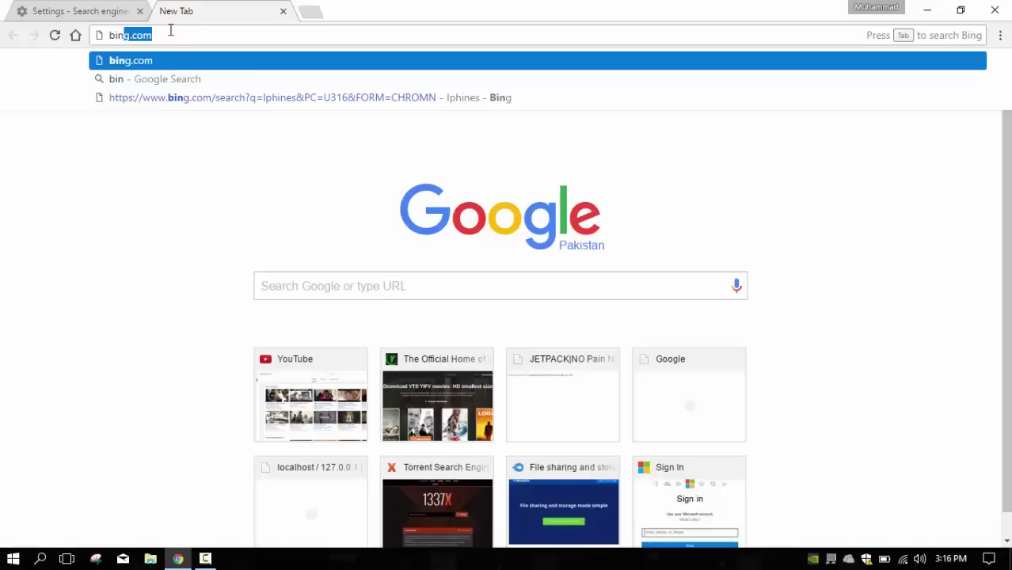
{"action": "key", "text": "Tab"}
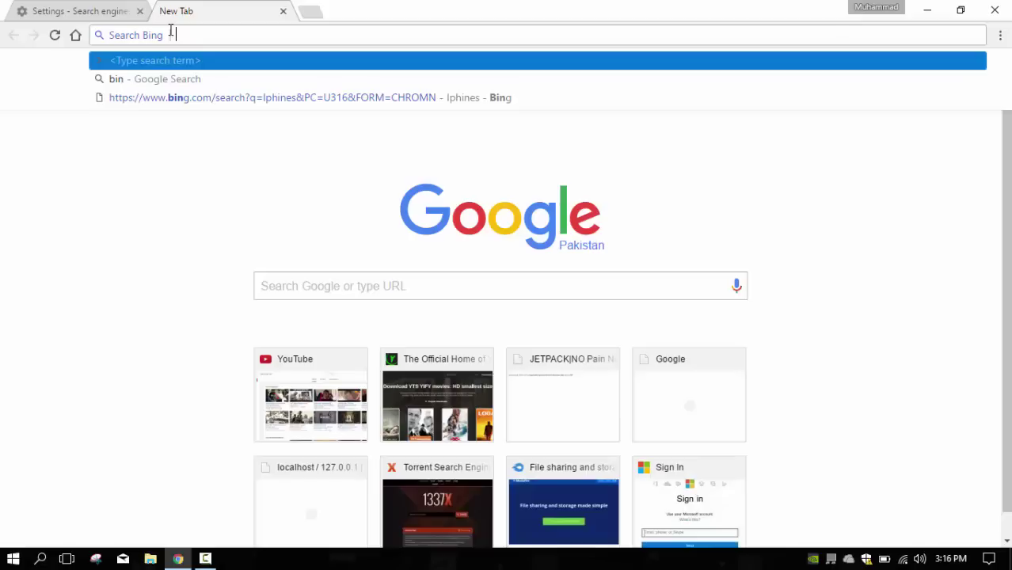
{"action": "type", "text": "i"}
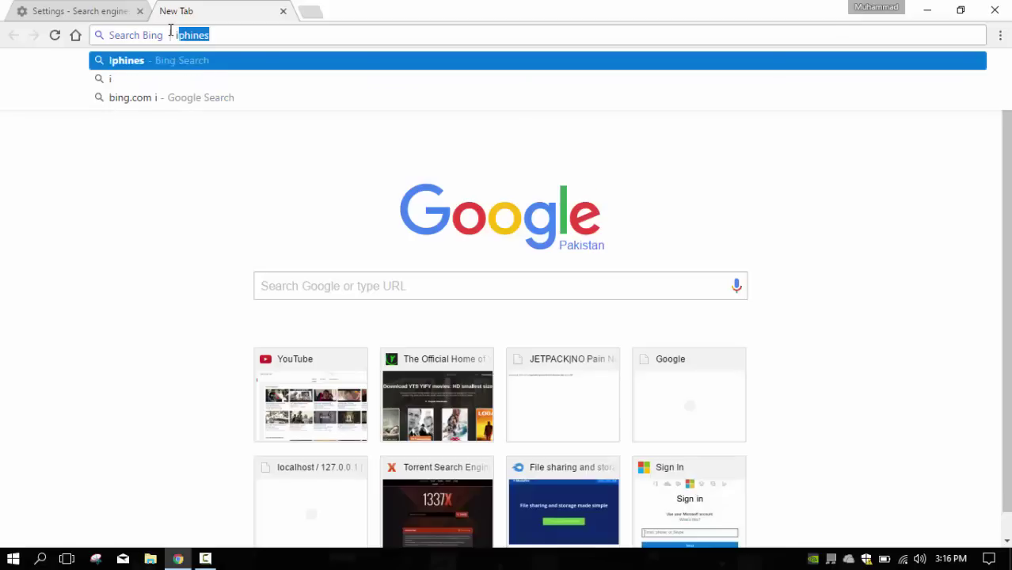
{"action": "type", "text": "phone"}
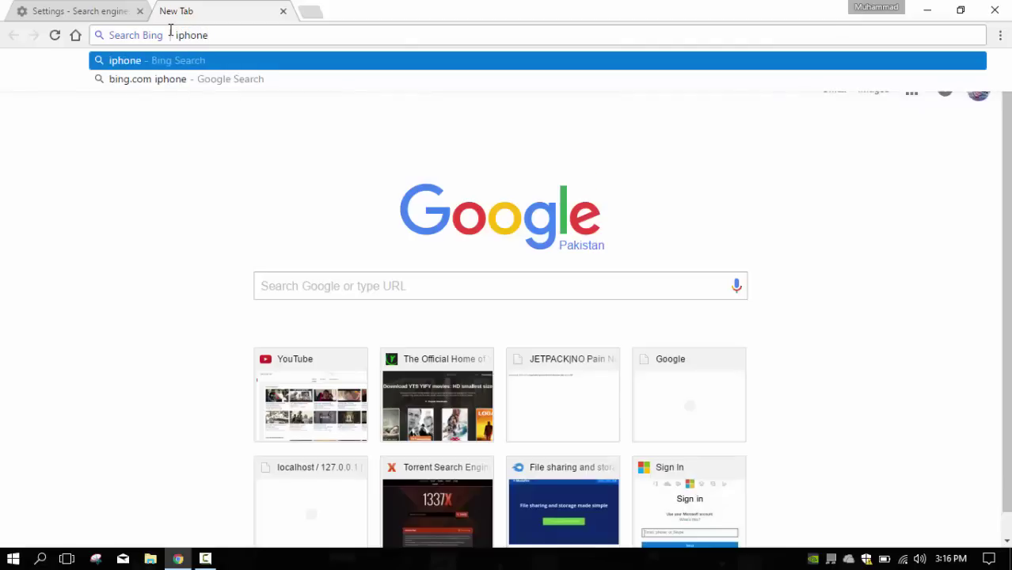
{"action": "key", "text": "Return"}
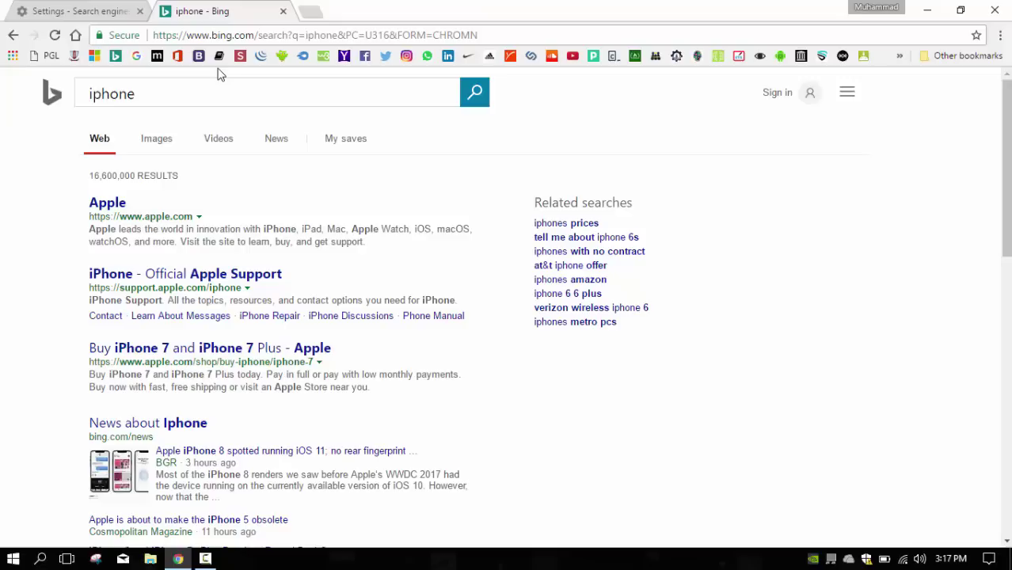
Open the bookmarked jQuery and Instagram sites in two separate new tabs.
{"action": "left_click", "coordinate": [313, 11]}
{"action": "left_click", "coordinate": [263, 55]}
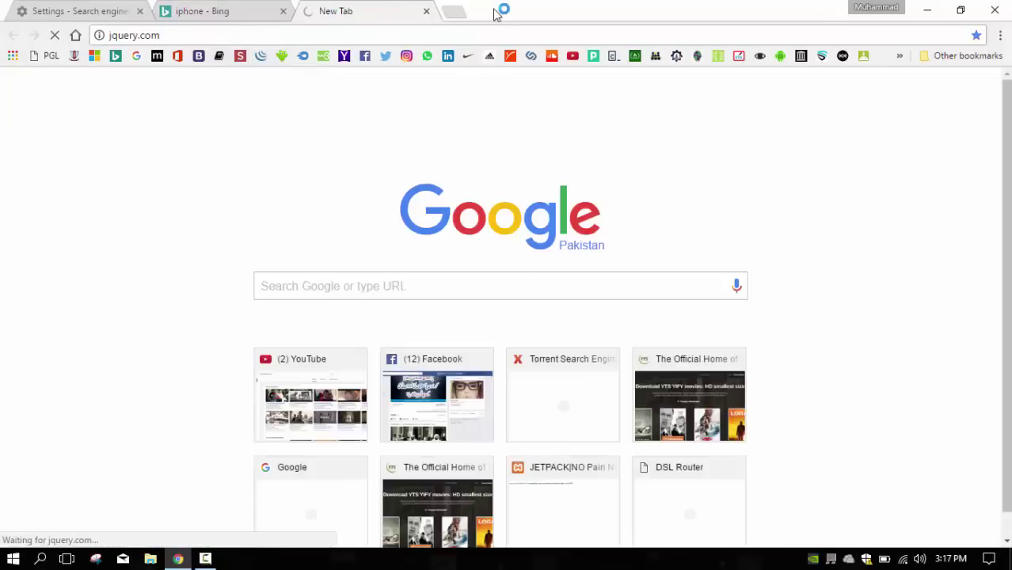
{"action": "left_click", "coordinate": [463, 15]}
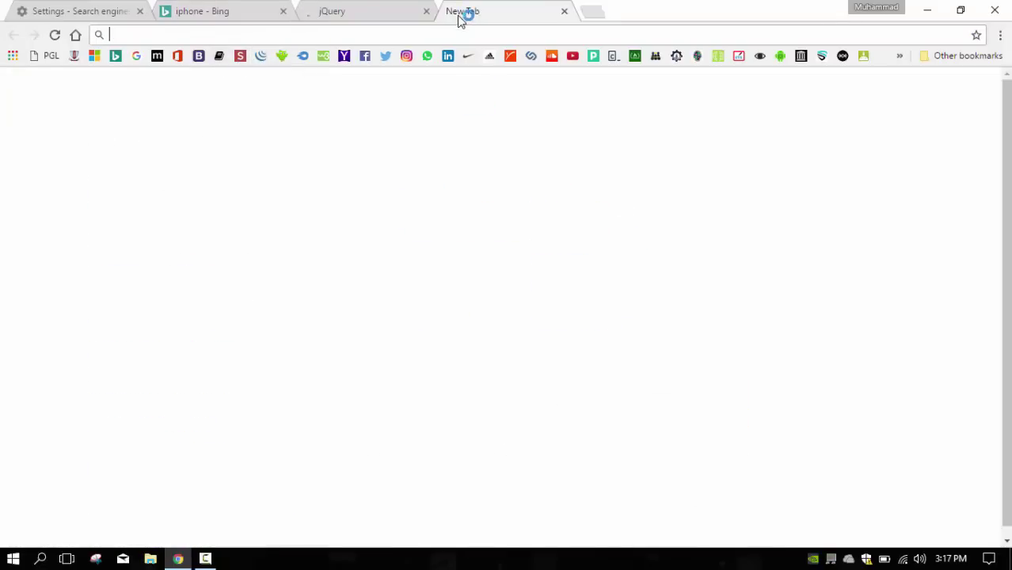
{"action": "left_click", "coordinate": [406, 57]}
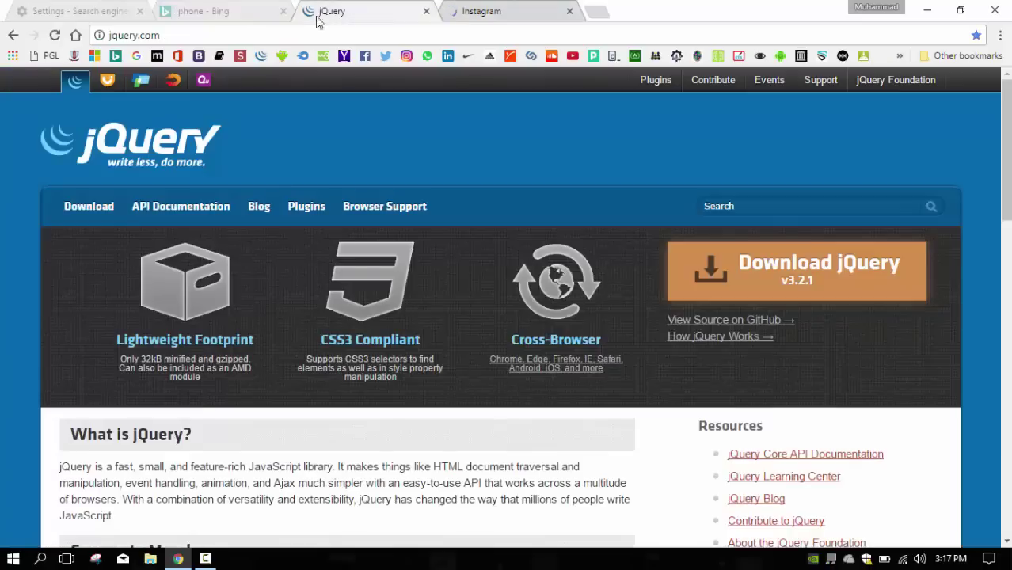
Switch between the Bing results and jQuery tabs, then close the jQuery and Instagram tabs.
{"action": "left_click", "coordinate": [209, 14]}
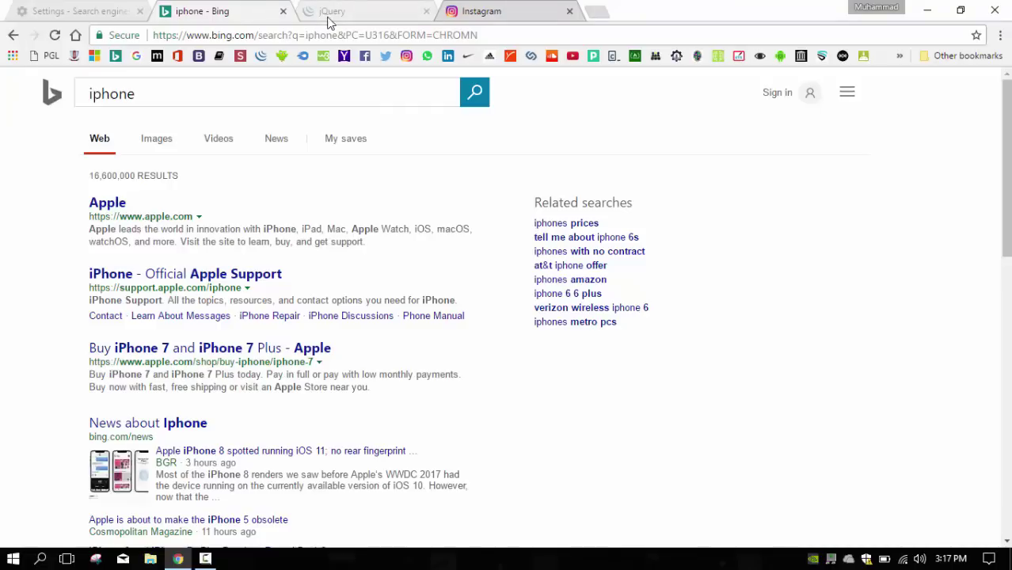
{"action": "left_click", "coordinate": [334, 18]}
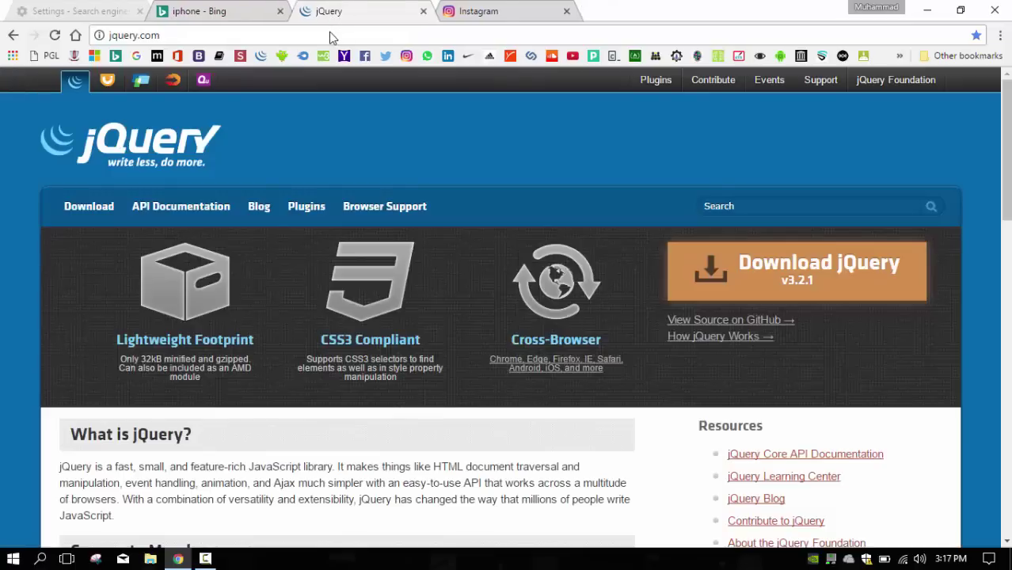
{"action": "left_click_drag", "start_coordinate": [331, 37], "coordinate": [426, 12]}
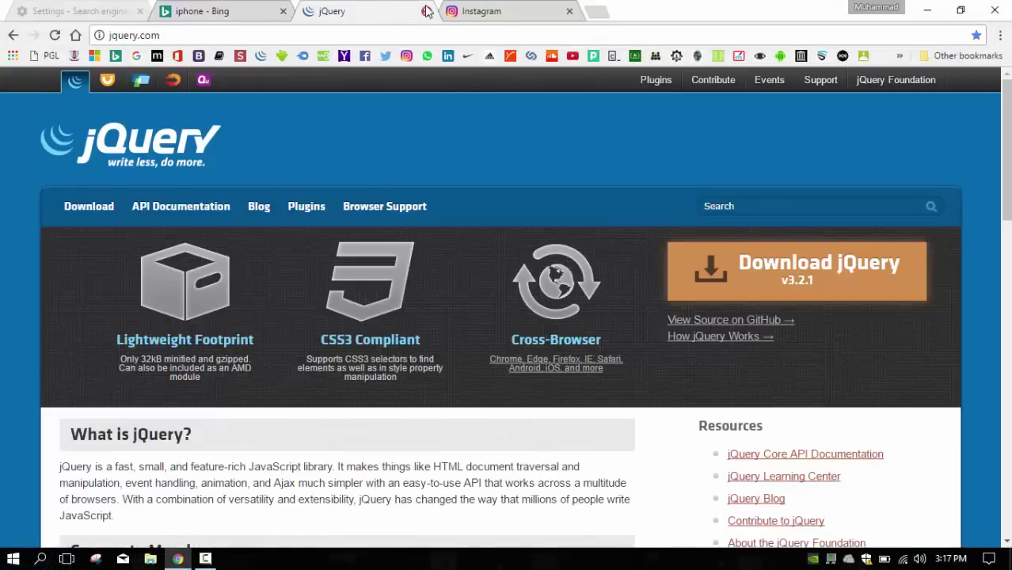
{"action": "left_click", "coordinate": [426, 11]}
{"action": "left_click", "coordinate": [426, 12]}
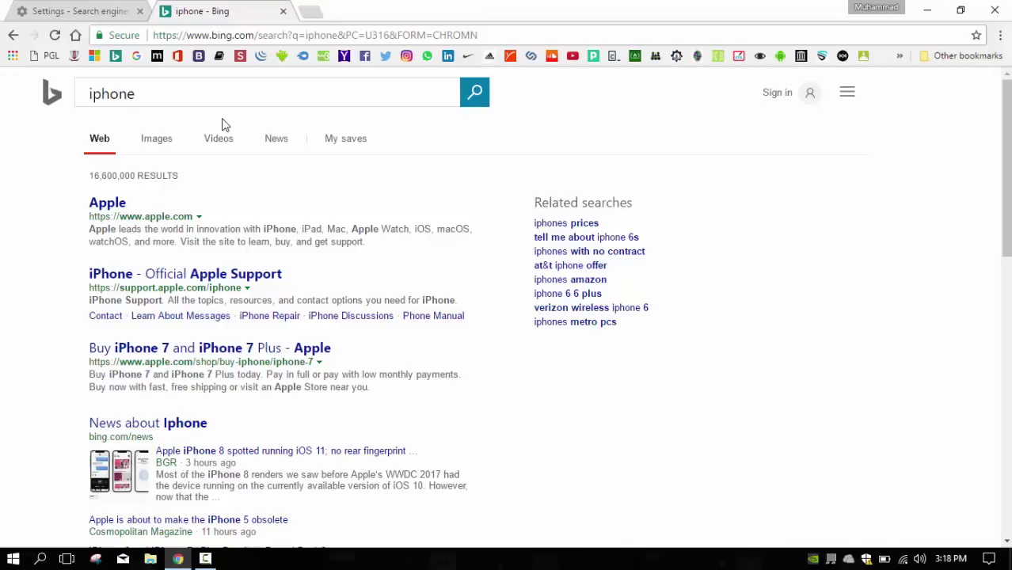
Reopen the closed Instagram and jQuery pages in their own tabs, then close both again.
{"action": "key", "text": "ctrl+t"}
{"action": "type", "text": "instagram.com"}
{"action": "key", "text": "Return"}
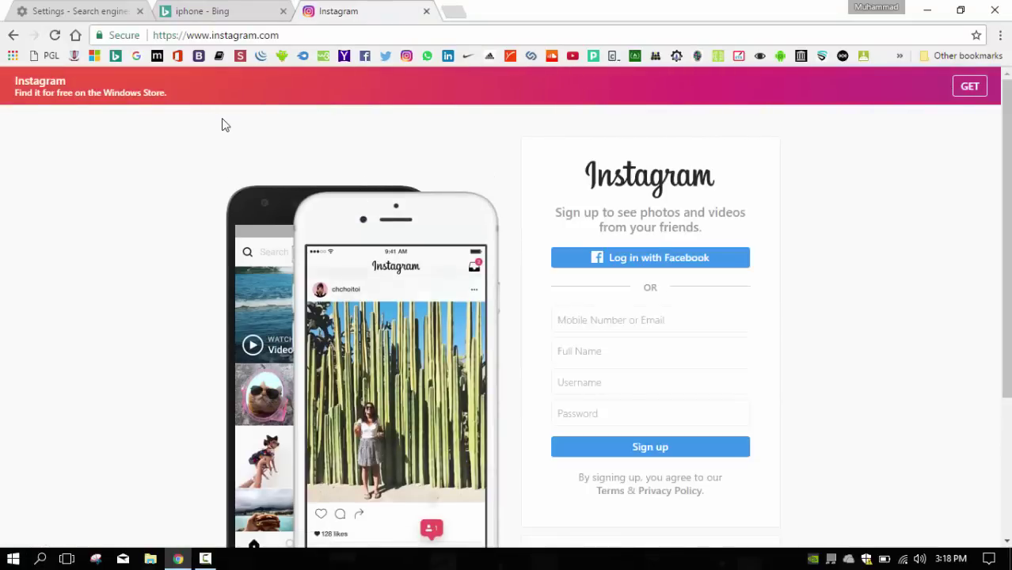
{"action": "key", "text": "ctrl+t"}
{"action": "type", "text": "jquery.com"}
{"action": "key", "text": "Return"}
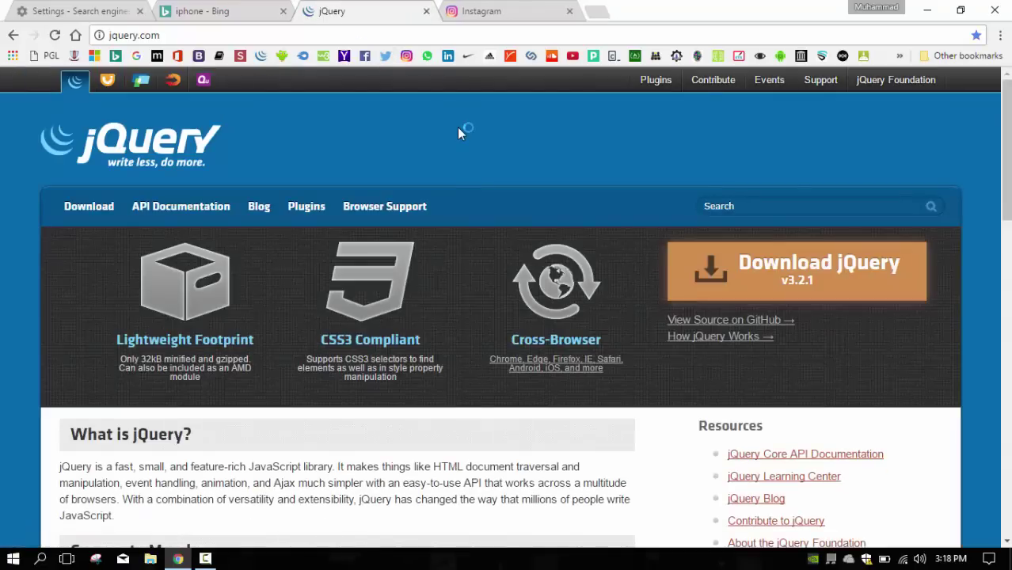
{"action": "left_click", "coordinate": [426, 12]}
{"action": "left_click", "coordinate": [425, 12]}
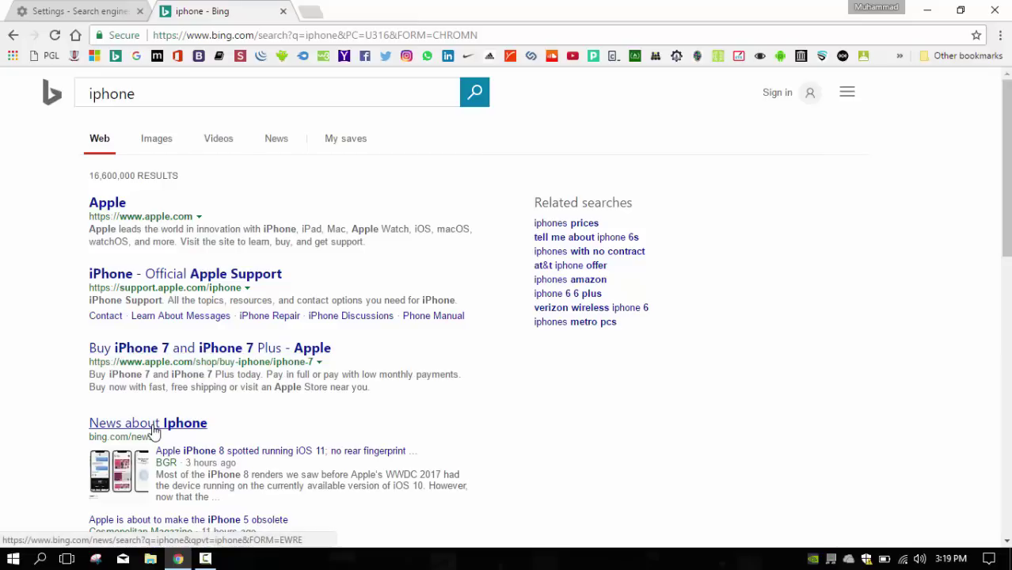
Add the "News about Iphone" result to the bookmarks bar, then delete that bookmark.
{"action": "left_click_drag", "start_coordinate": [154, 432], "coordinate": [270, 64]}
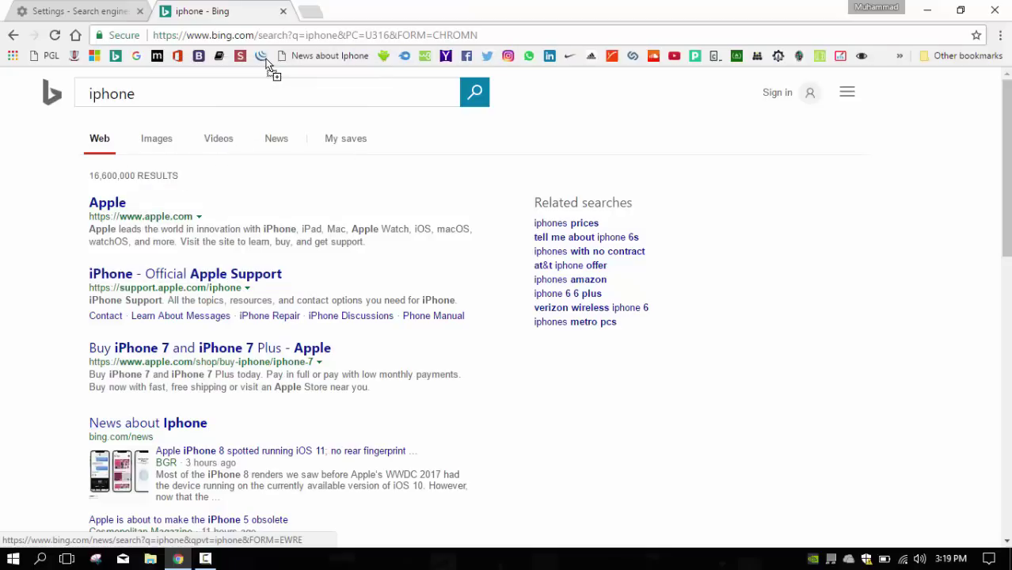
{"action": "right_click", "coordinate": [335, 70]}
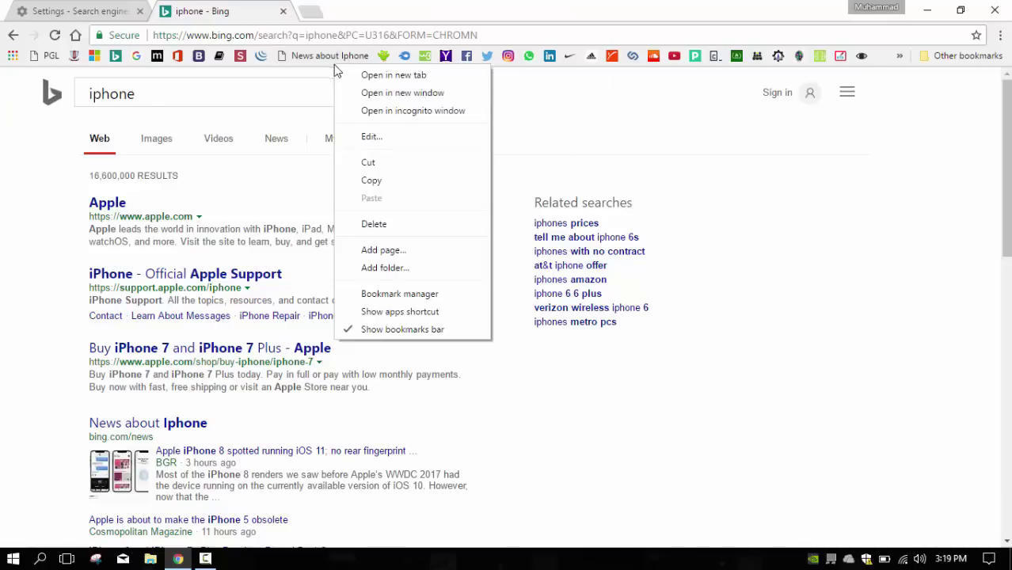
{"action": "left_click", "coordinate": [381, 136]}
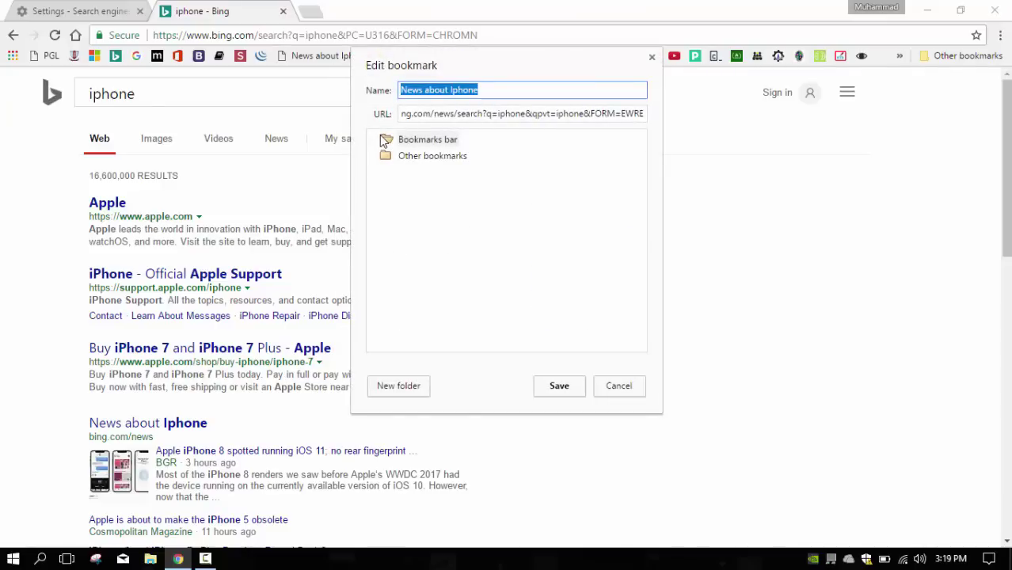
{"action": "left_click", "coordinate": [615, 385]}
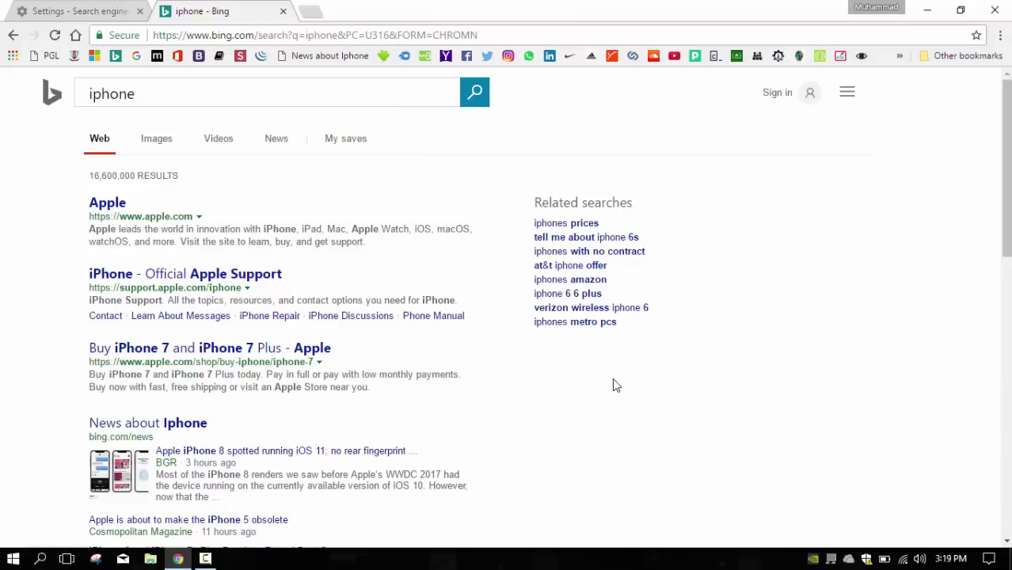
{"action": "right_click", "coordinate": [348, 59]}
{"action": "left_click", "coordinate": [385, 219]}
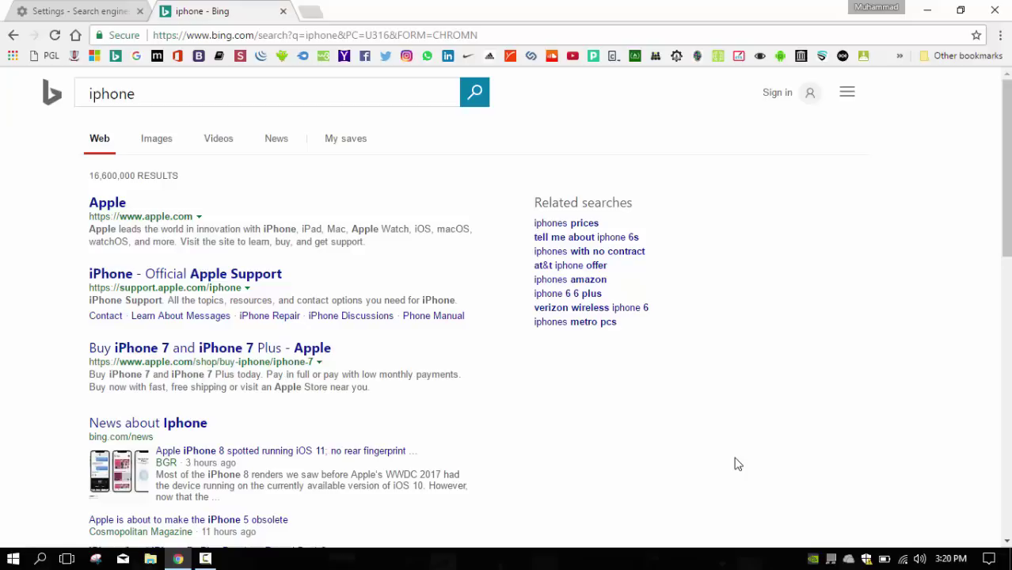
Cycle to the Settings tab and back, then search Google for "taco" from the address bar, replacing the Bing results.
{"action": "key", "text": "ctrl+shift+Tab"}
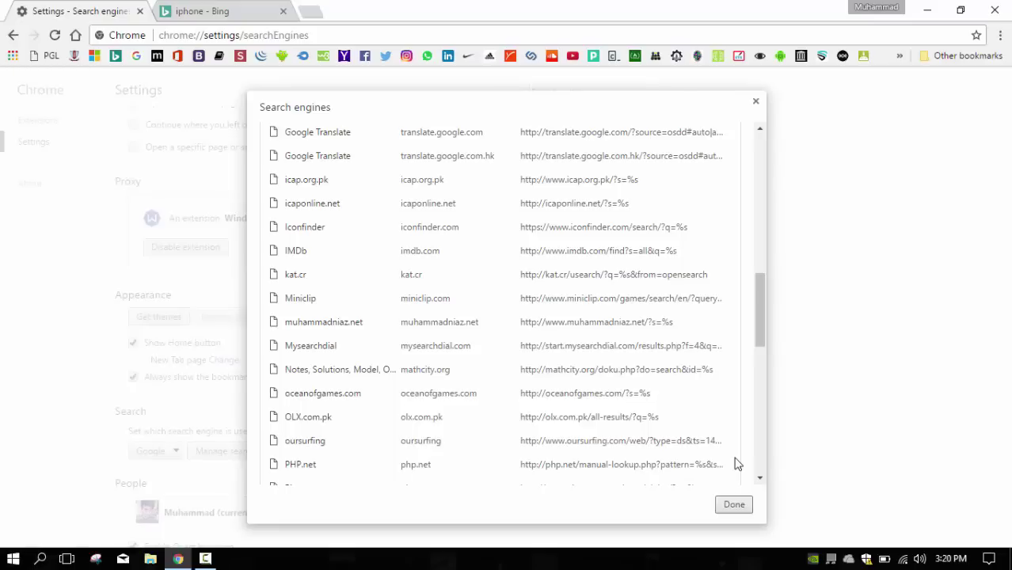
{"action": "key", "text": "ctrl+Tab"}
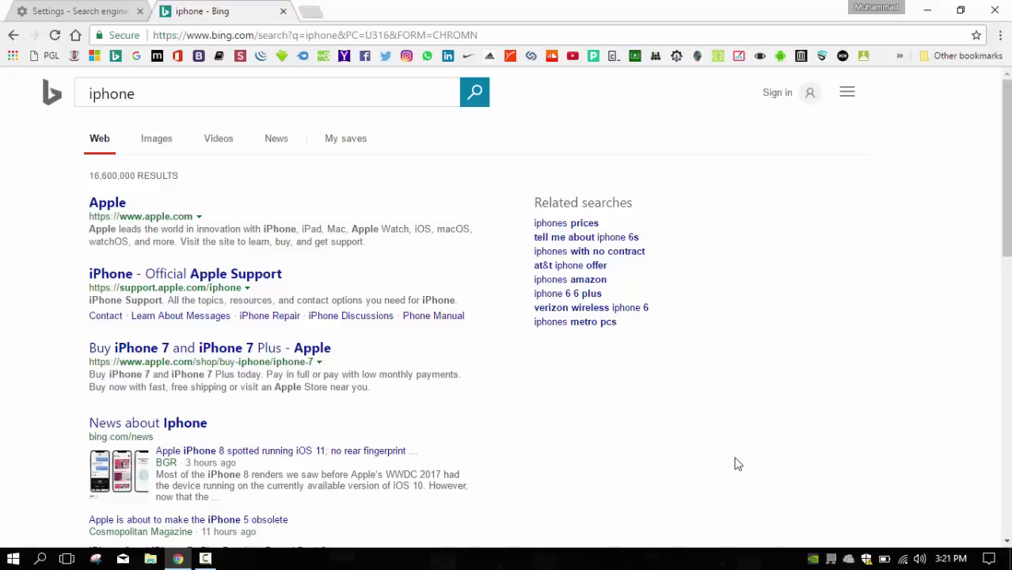
{"action": "left_click", "coordinate": [367, 35]}
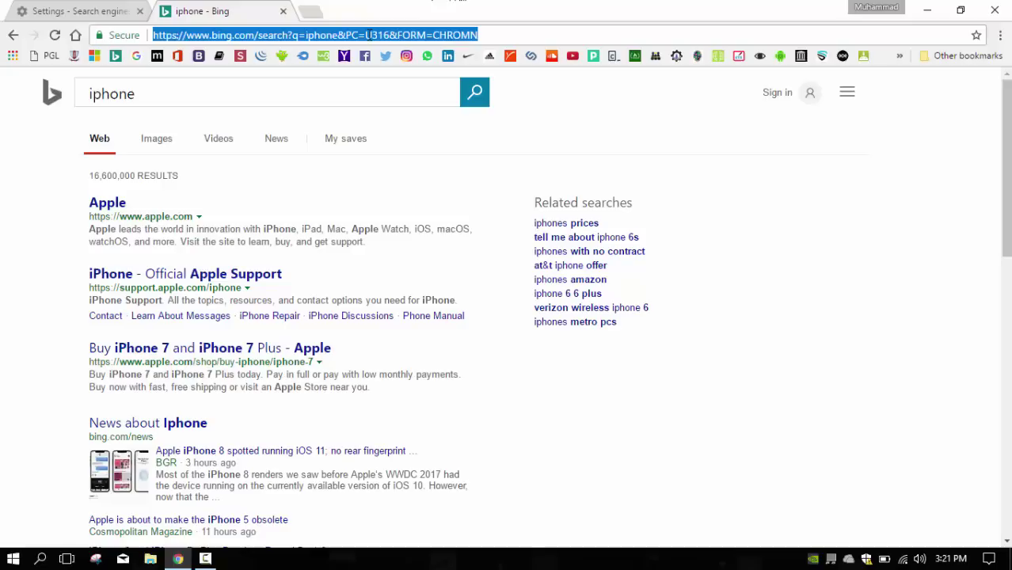
{"action": "type", "text": "taco"}
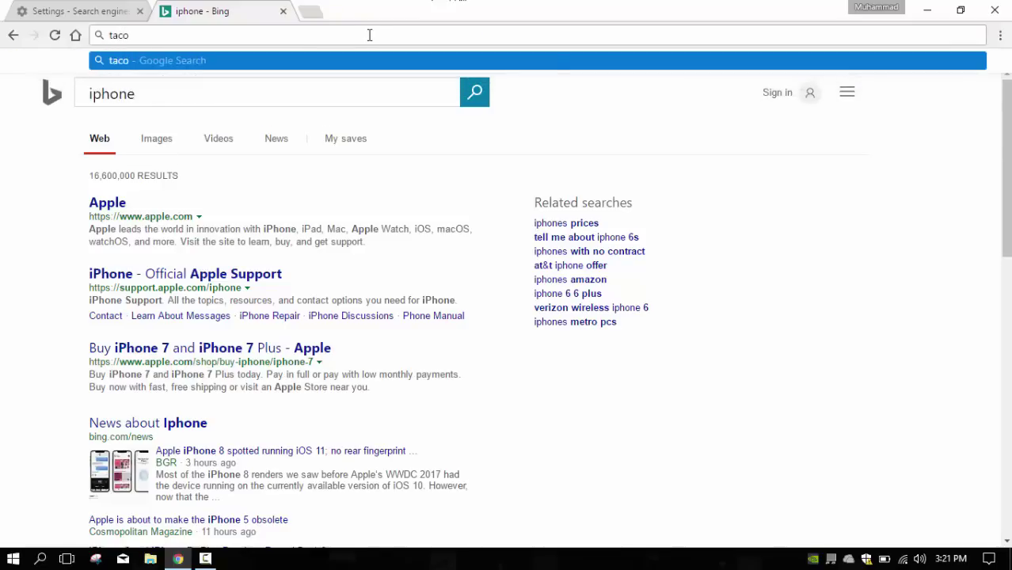
{"action": "key", "text": "Return"}
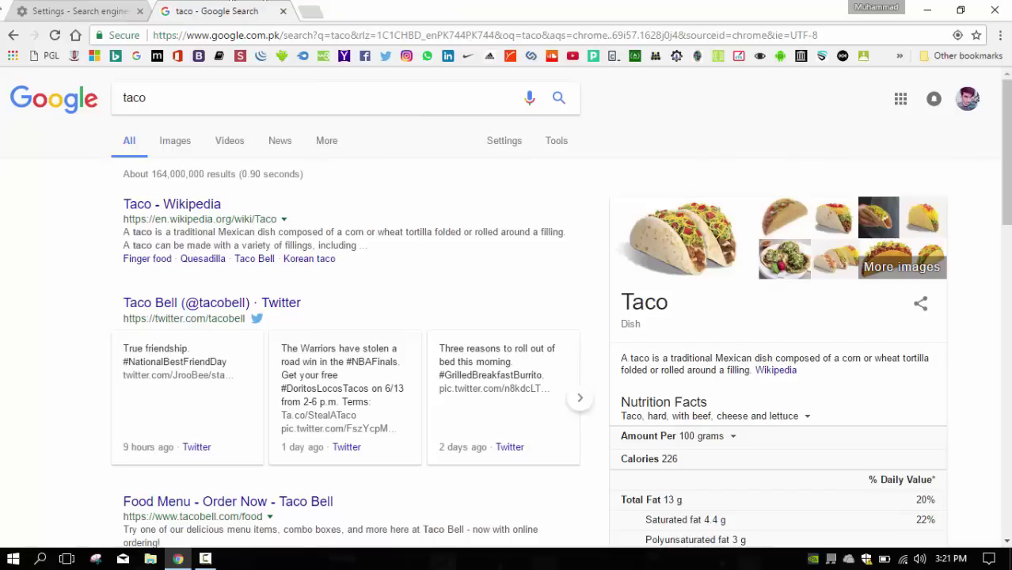
Go back to the New Tab page, open chrome://chrome-urls there and look through the list down to the For Debug section.
{"action": "left_click", "coordinate": [12, 35]}
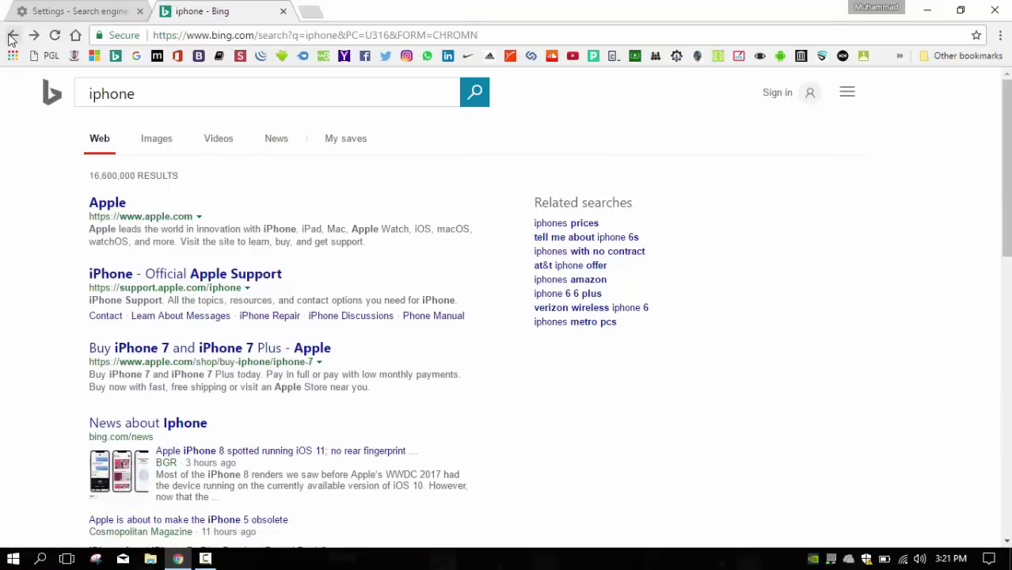
{"action": "left_click", "coordinate": [12, 35]}
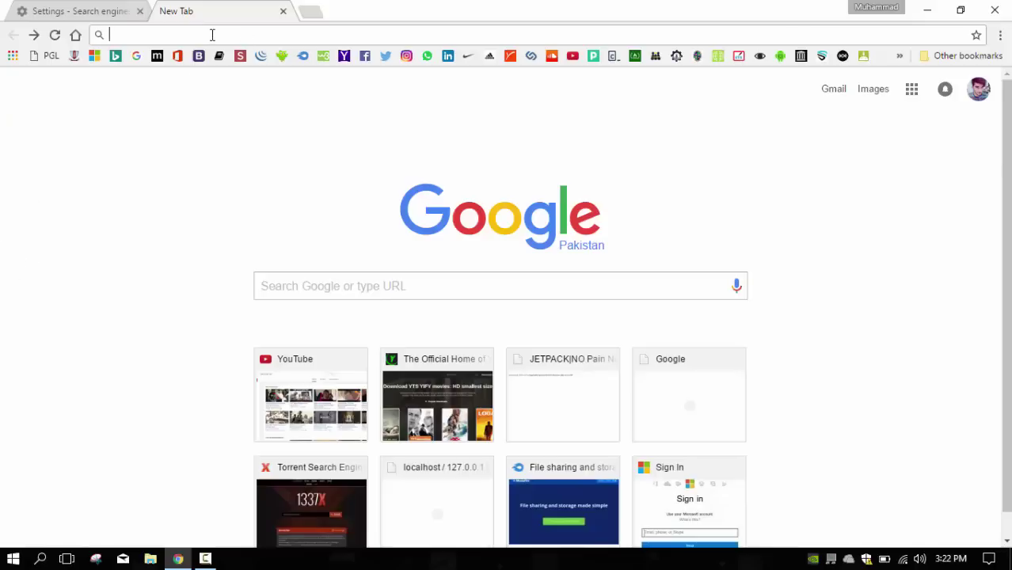
{"action": "type", "text": "chrome"}
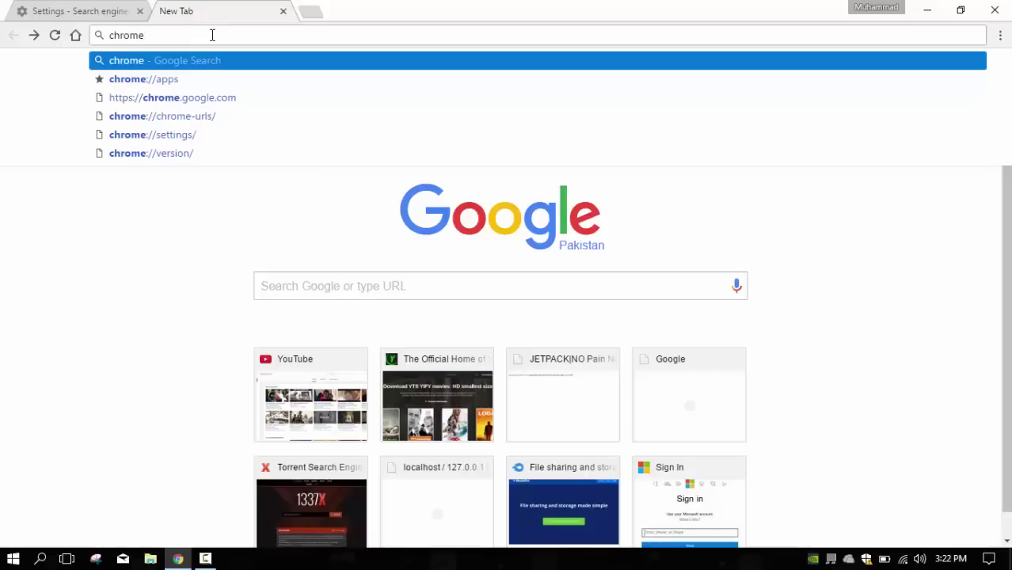
{"action": "key", "text": "Down"}
{"action": "key", "text": "BackSpace"}
{"action": "key", "text": "BackSpace"}
{"action": "key", "text": "BackSpace"}
{"action": "key", "text": "BackSpace"}
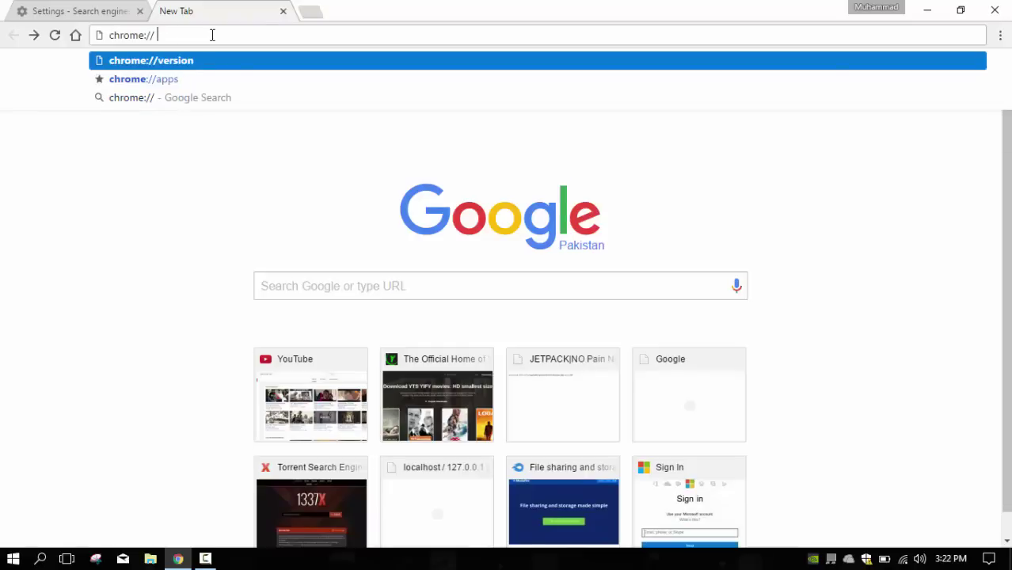
{"action": "type", "text": "chrome"}
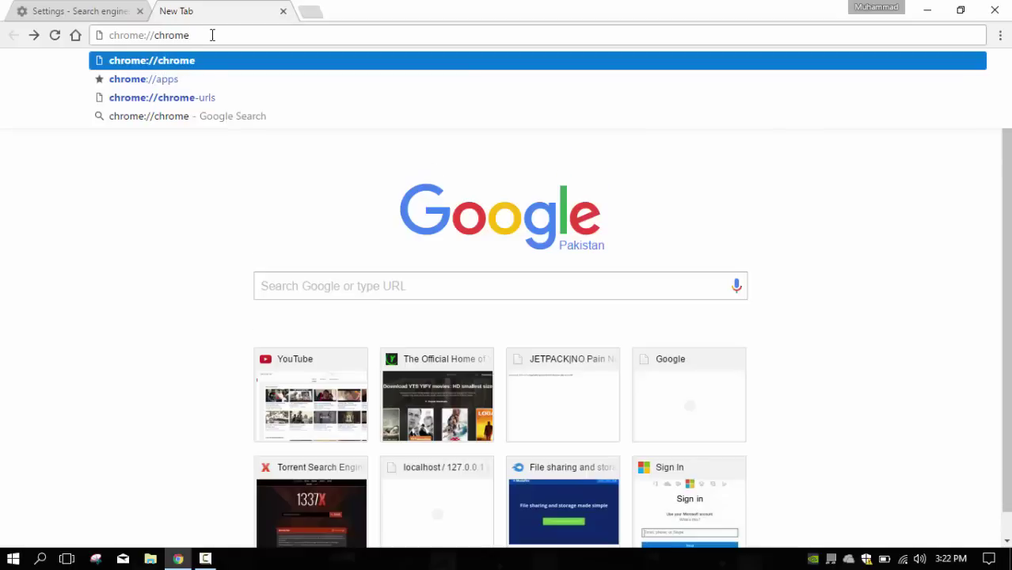
{"action": "key", "text": "Down"}
{"action": "key", "text": "Down"}
{"action": "key", "text": "Return"}
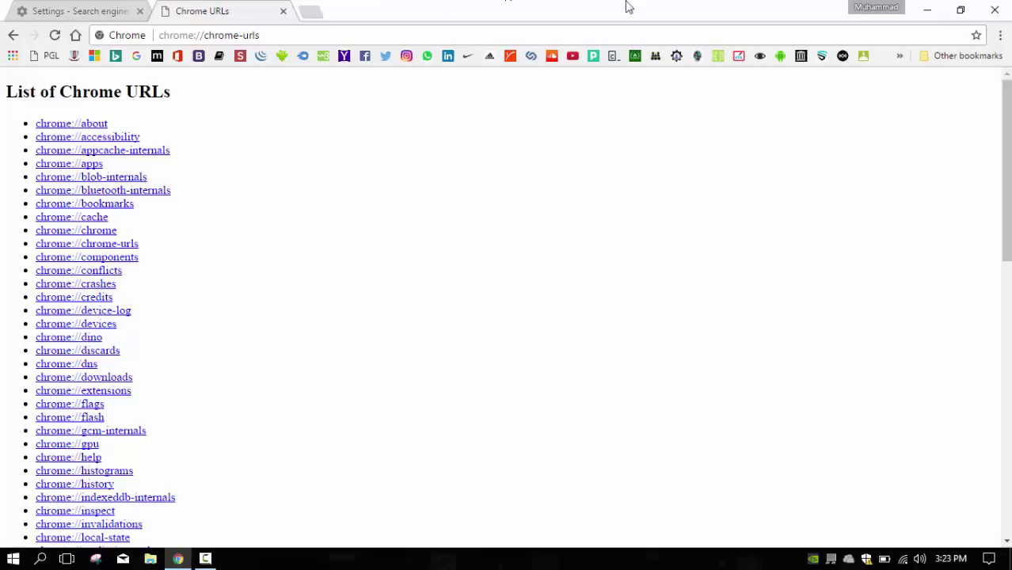
{"action": "left_click_drag", "start_coordinate": [1009, 131], "coordinate": [957, 452]}
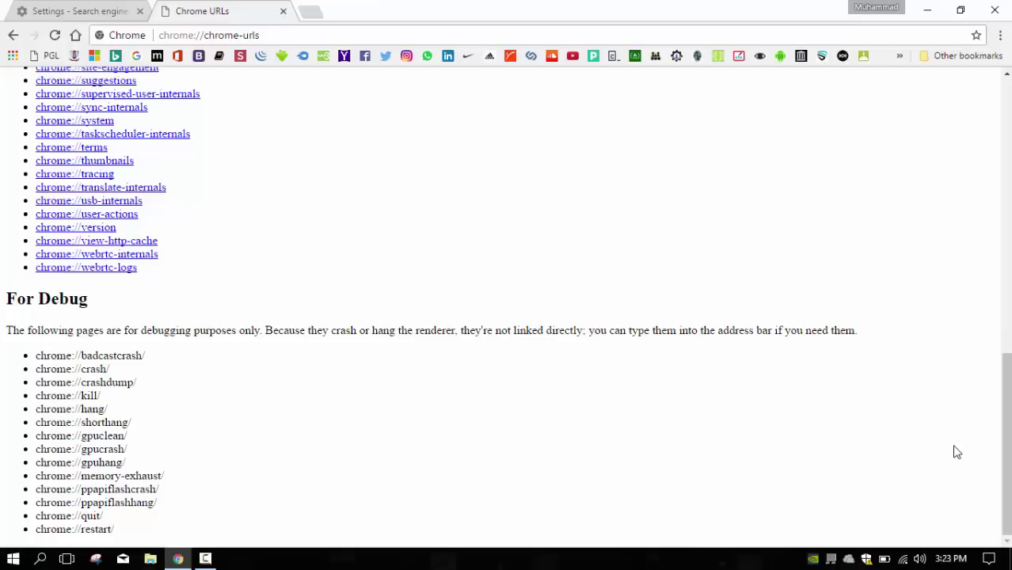
Open the Clear browsing data dialog.
{"action": "key", "text": "ctrl+shift+Delete"}
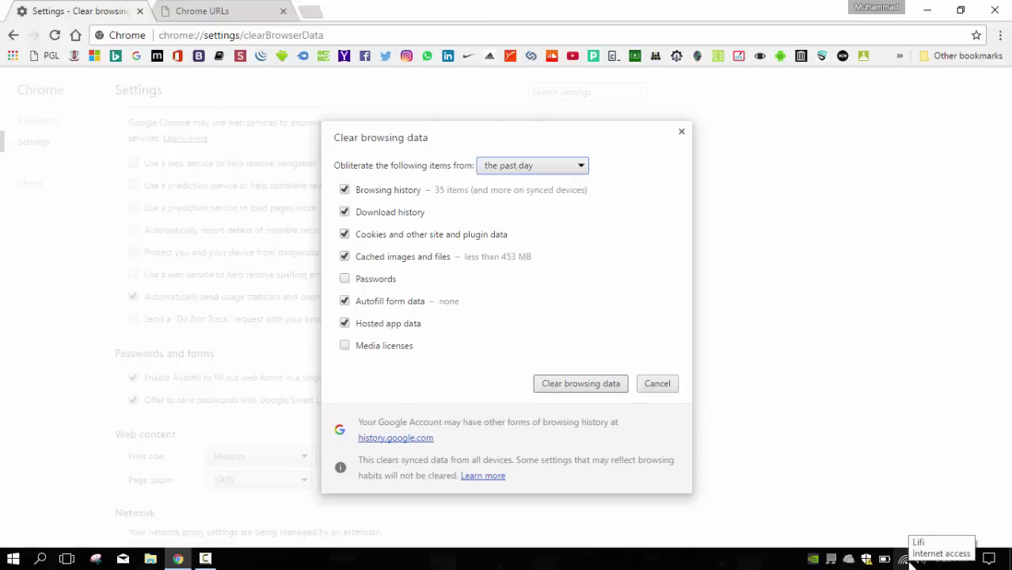
Disconnect the computer from the Lifi Wi-Fi network.
{"action": "left_click", "coordinate": [903, 559]}
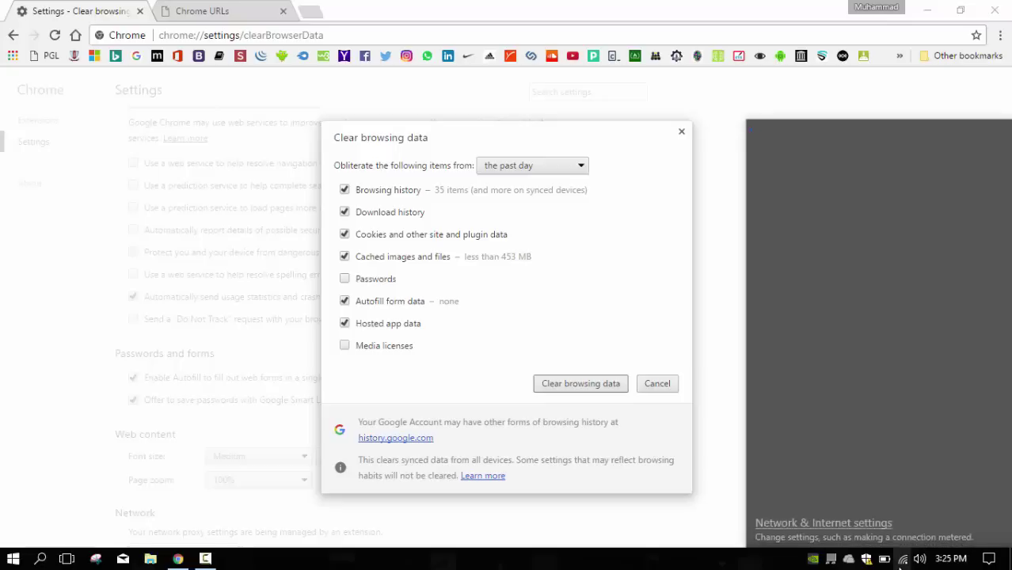
{"action": "left_click", "coordinate": [870, 148]}
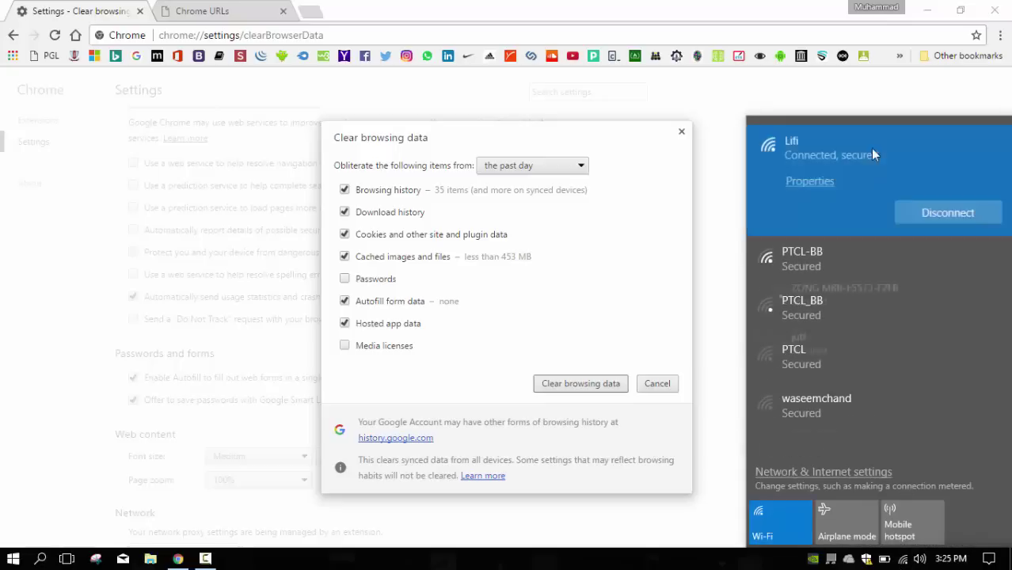
{"action": "left_click", "coordinate": [934, 214]}
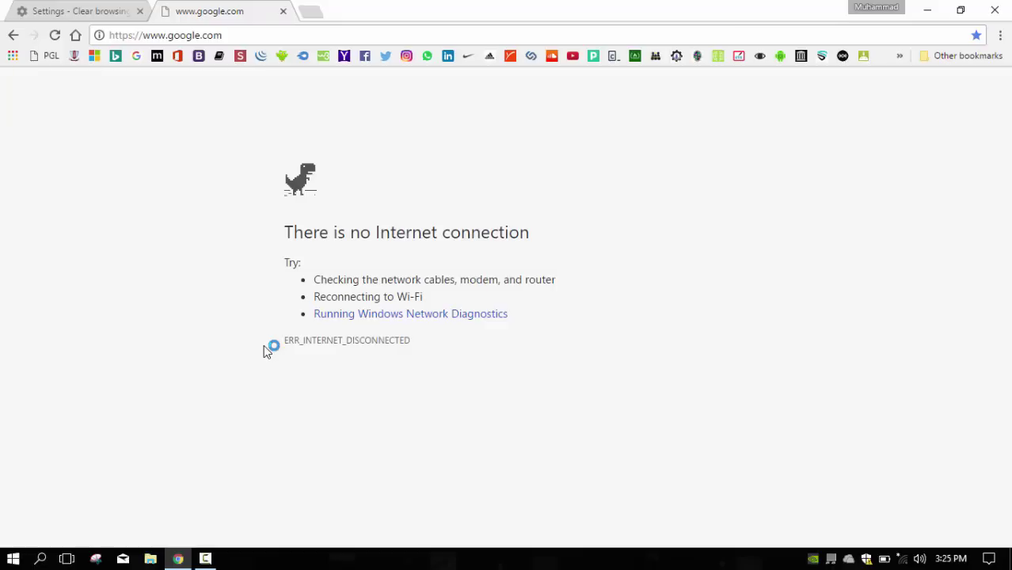
Start the offline dinosaur game on the no-connection page and make the dinosaur jump over the approaching cacti.
{"action": "key", "text": "space"}
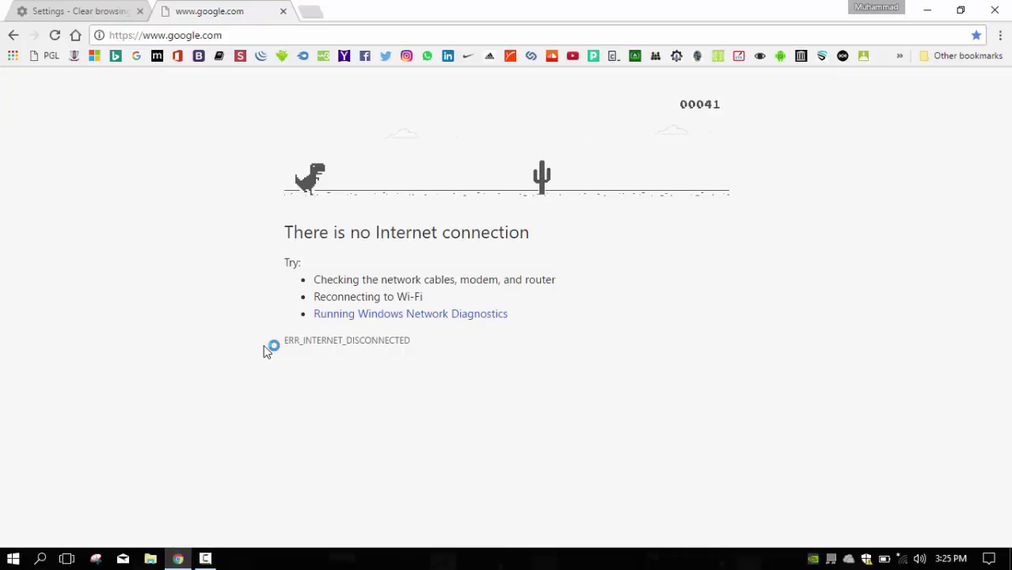
{"action": "key", "text": "space"}
{"action": "key", "text": "space"}
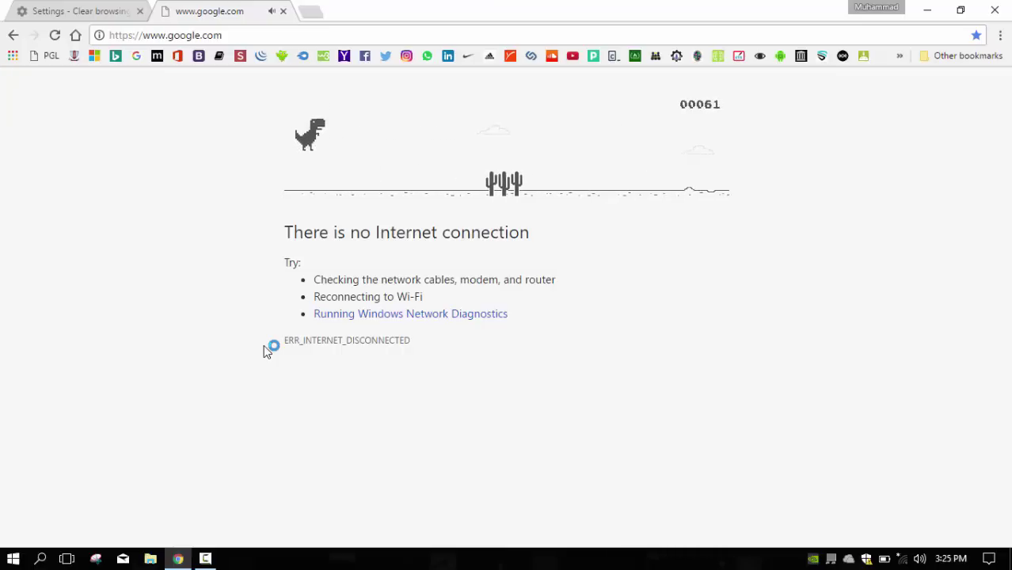
{"action": "key", "text": "space"}
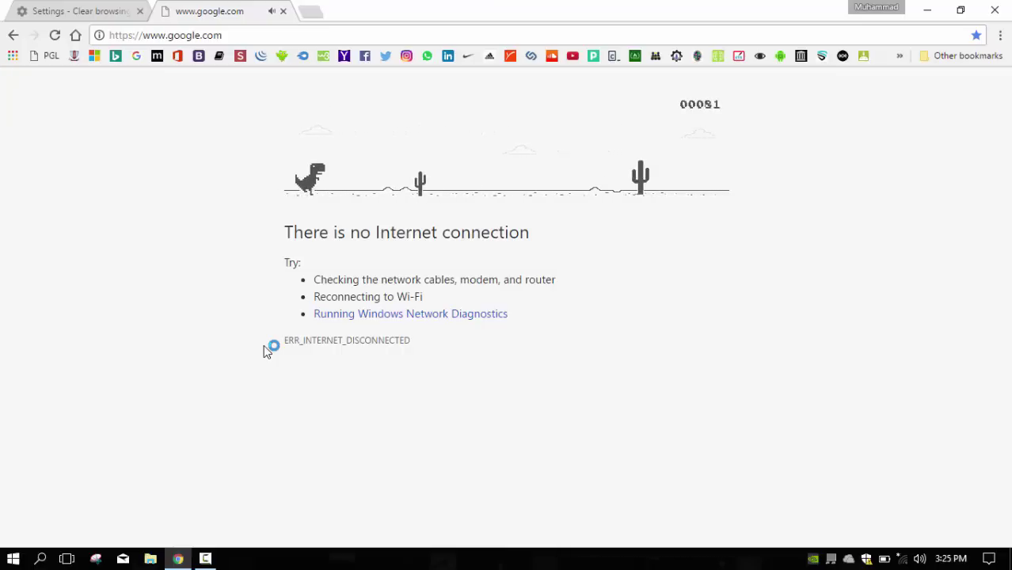
{"action": "key", "text": "space"}
{"action": "key", "text": "space"}
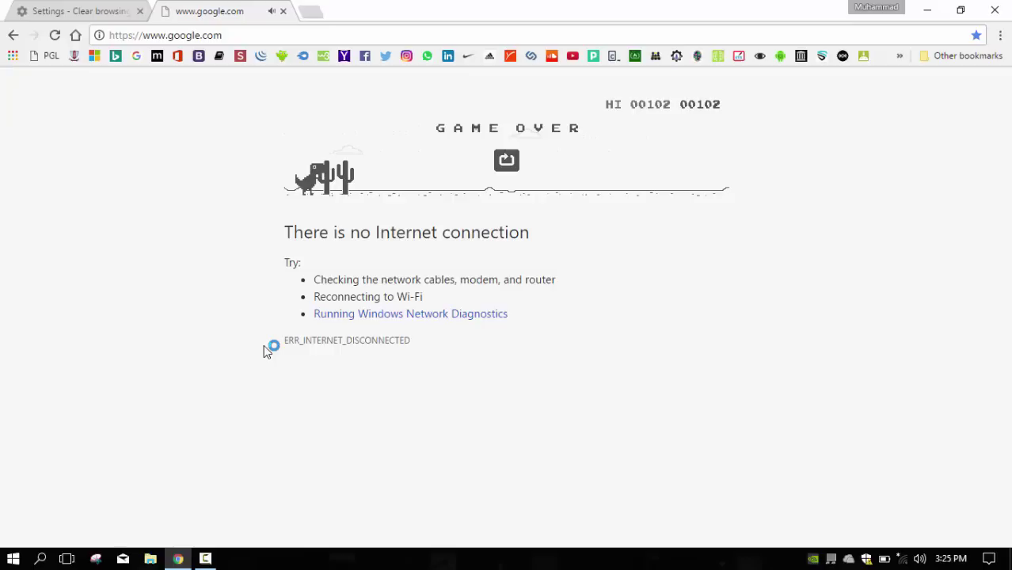